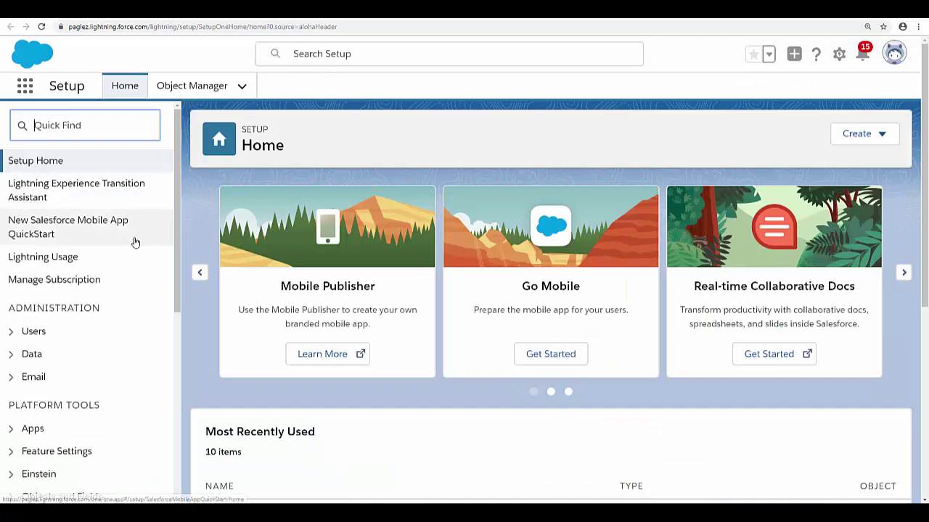
# Step: Enable email approval response in the Process Automation Settings and save the change
pyautogui.scroll(-3, 135, 242)
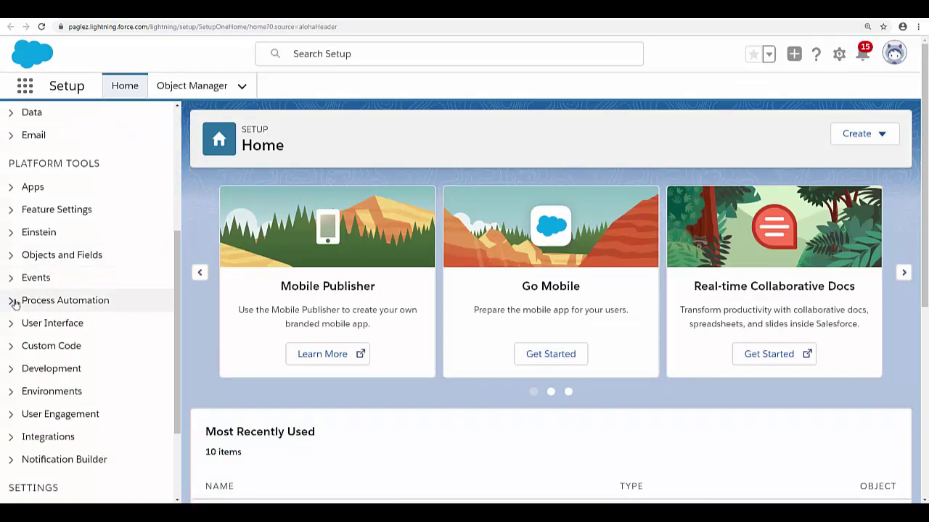
pyautogui.click(10, 300)
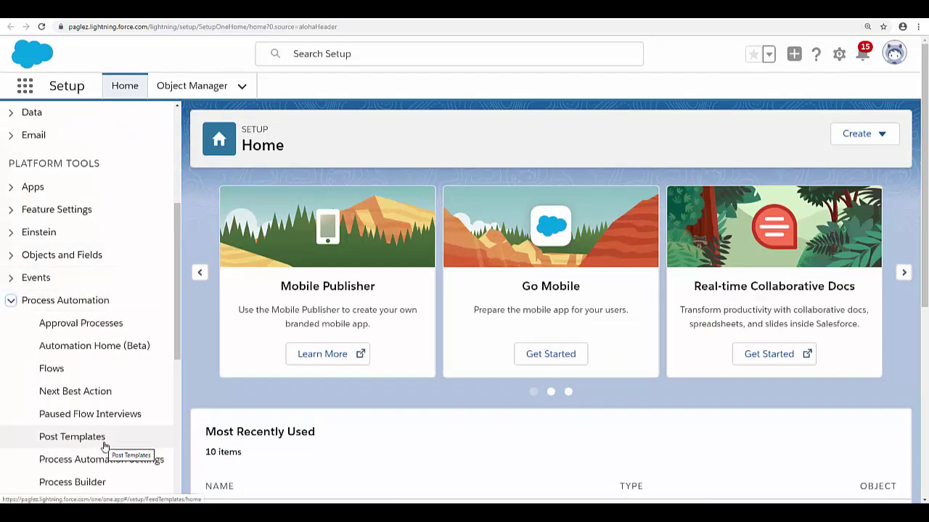
pyautogui.click(109, 458)
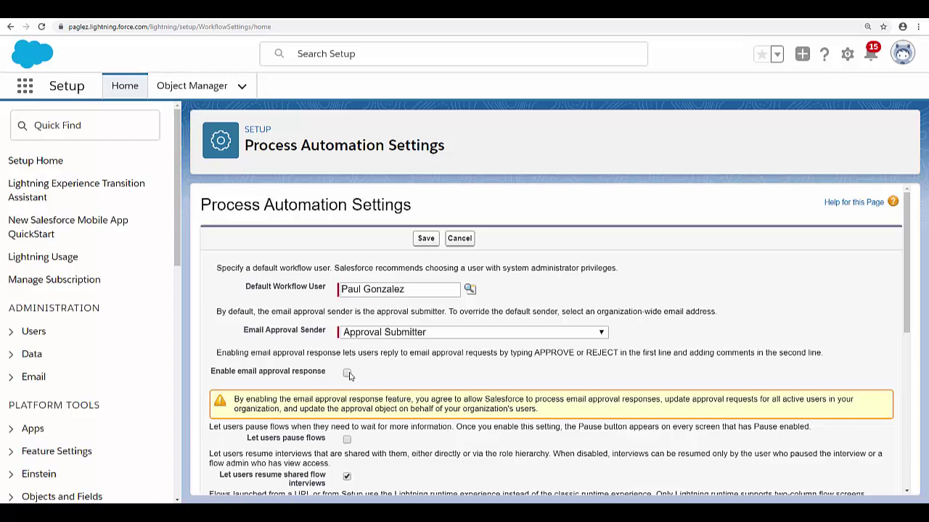
pyautogui.click(425, 240)
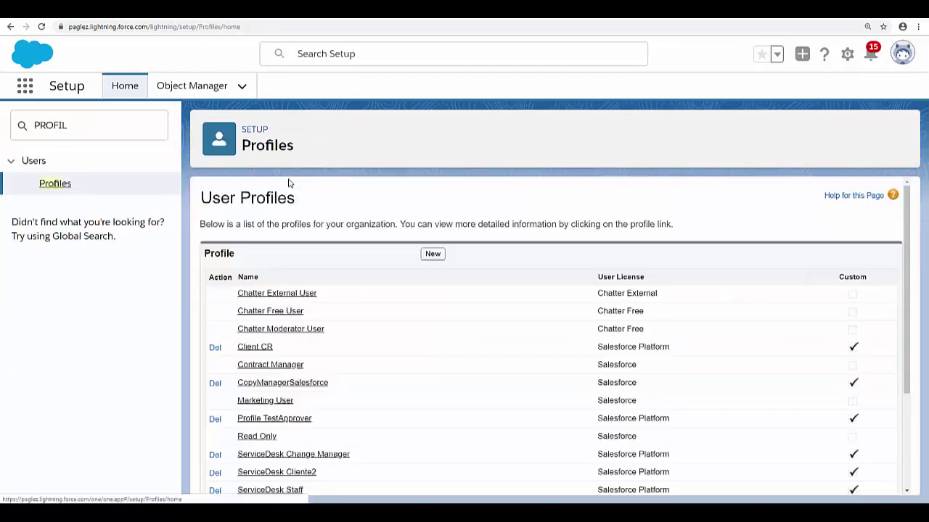
# Step: Open the System Permissions of the ServiceDesk System Administrator profile
pyautogui.scroll(-3, 309, 280)
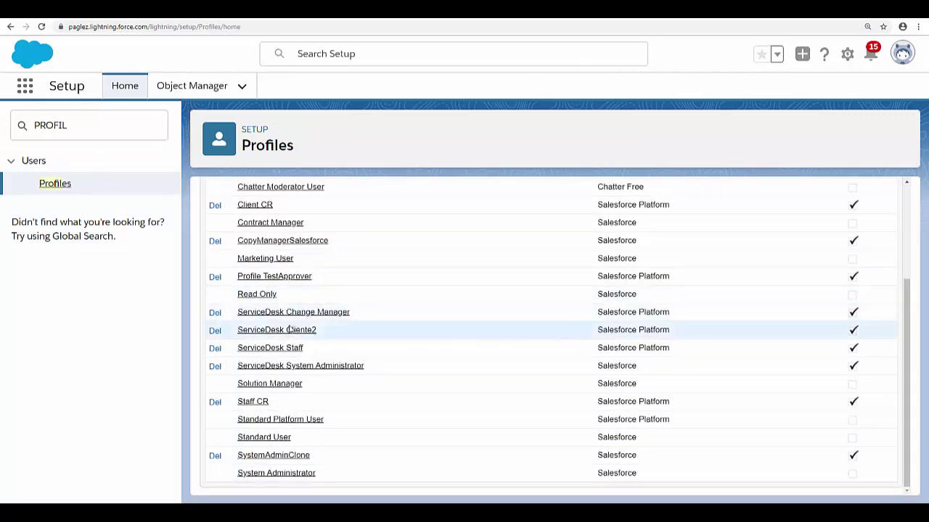
pyautogui.click(300, 367)
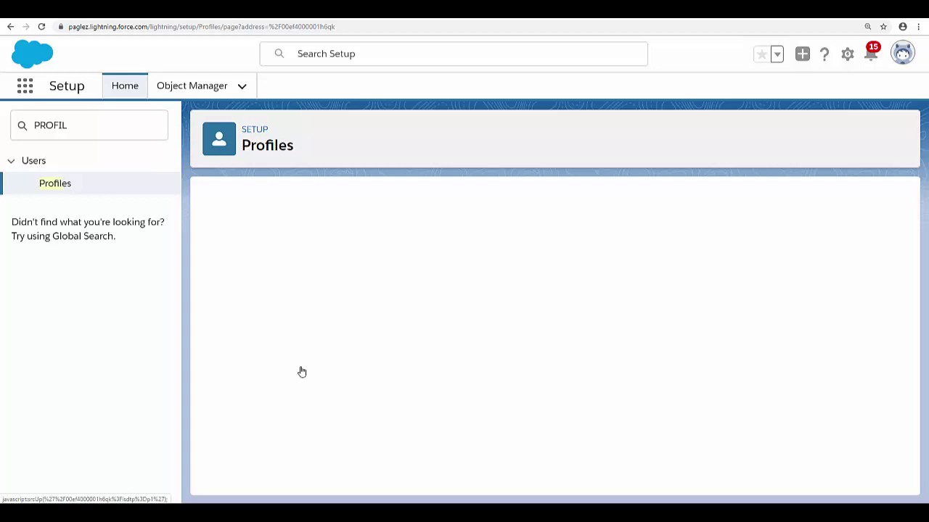
pyautogui.scroll(-3, 337, 363)
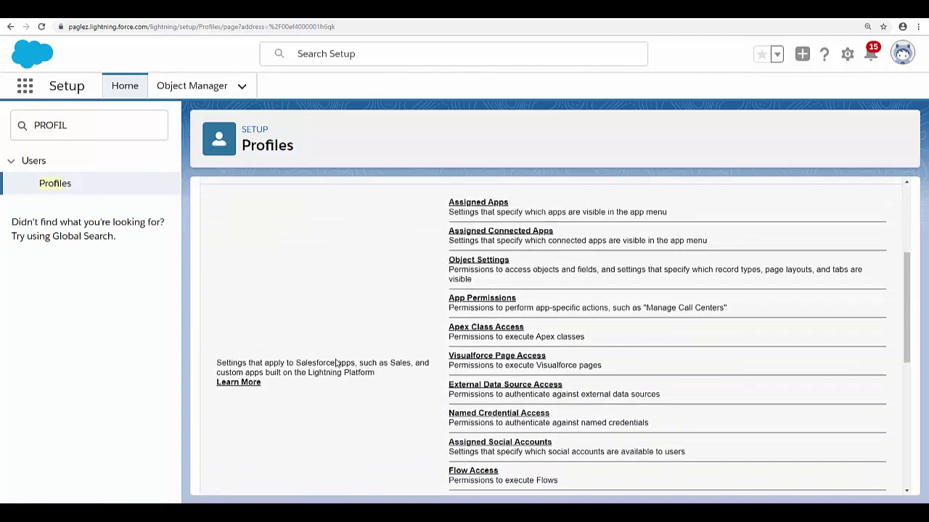
pyautogui.scroll(-3, 337, 363)
pyautogui.click(501, 371)
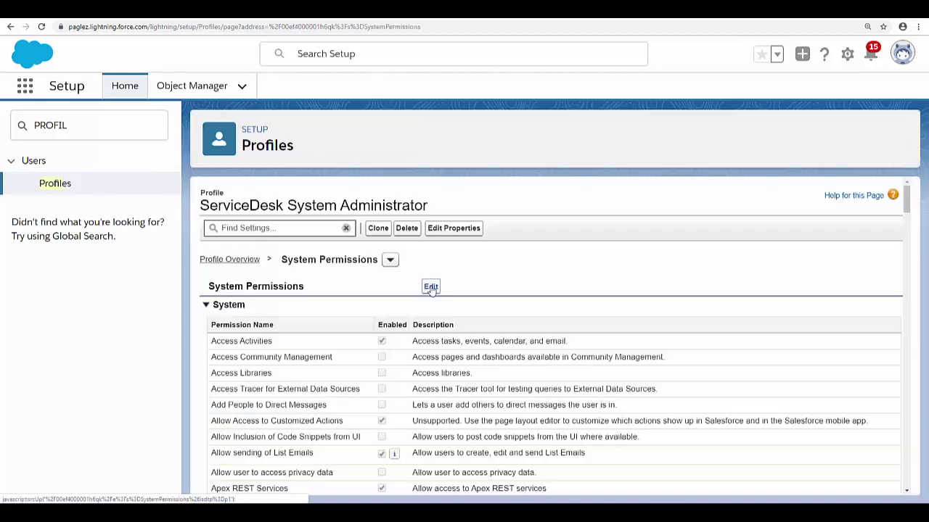
# Step: Enable the API Enabled system permission for the ServiceDesk System Administrator profile and save it
pyautogui.click(431, 287)
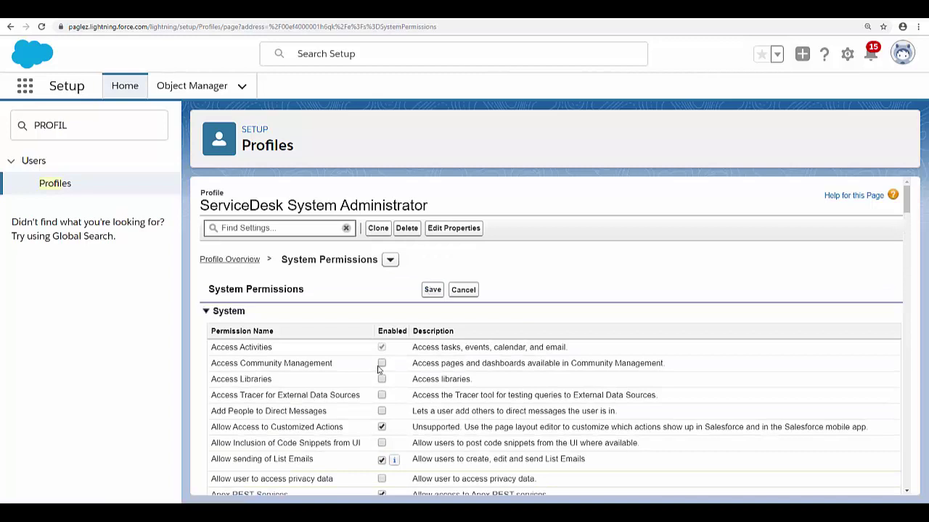
pyautogui.scroll(-1, 377, 370)
pyautogui.scroll(1, 377, 370)
pyautogui.scroll(-2, 377, 370)
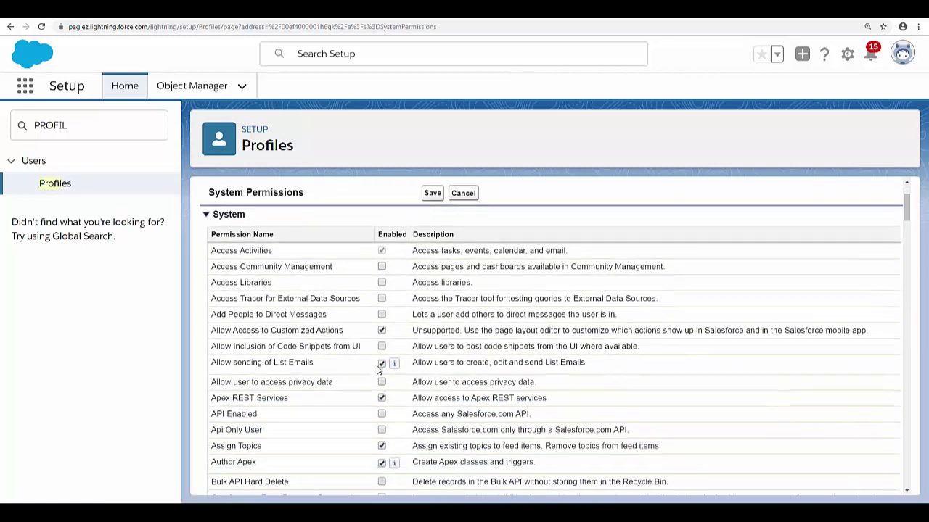
pyautogui.click(381, 414)
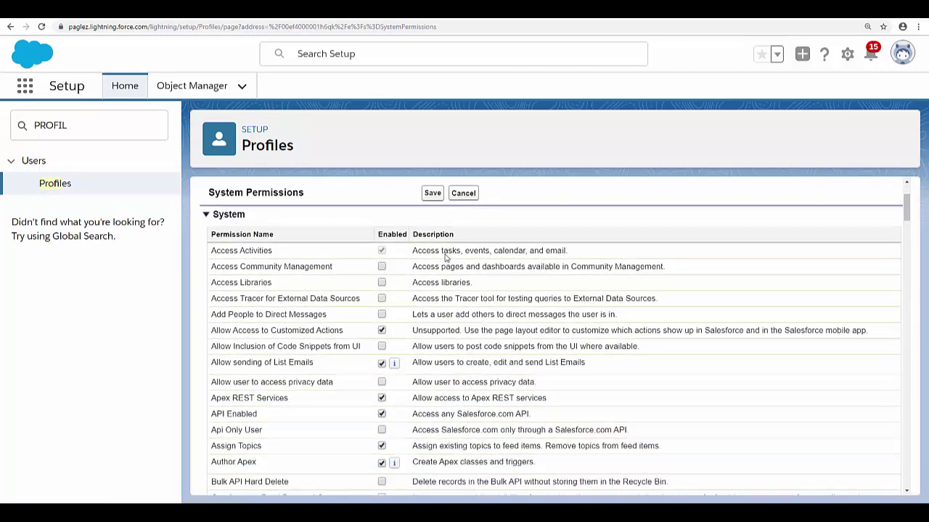
pyautogui.click(431, 194)
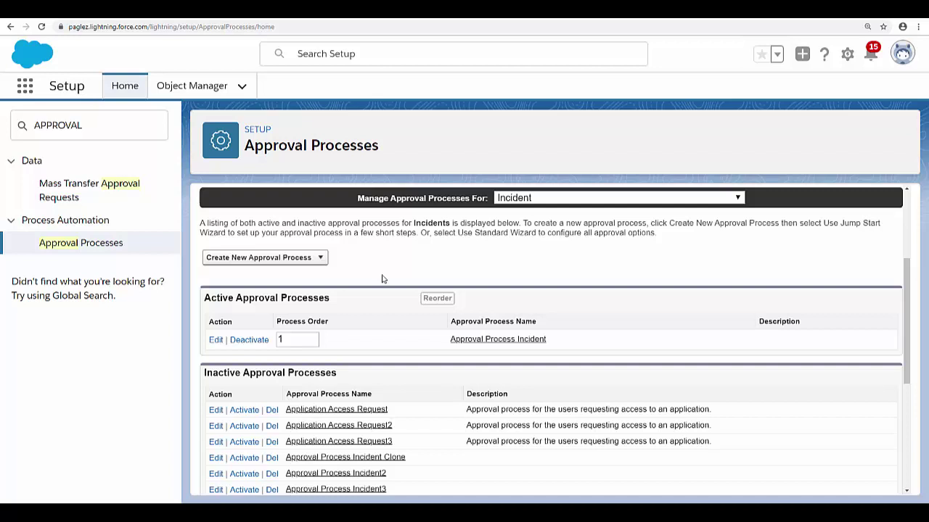
# Step: Review the active Approval Process Incident, including the reply keywords in its assignment email template and its approval steps and final actions
pyautogui.press('Tab')
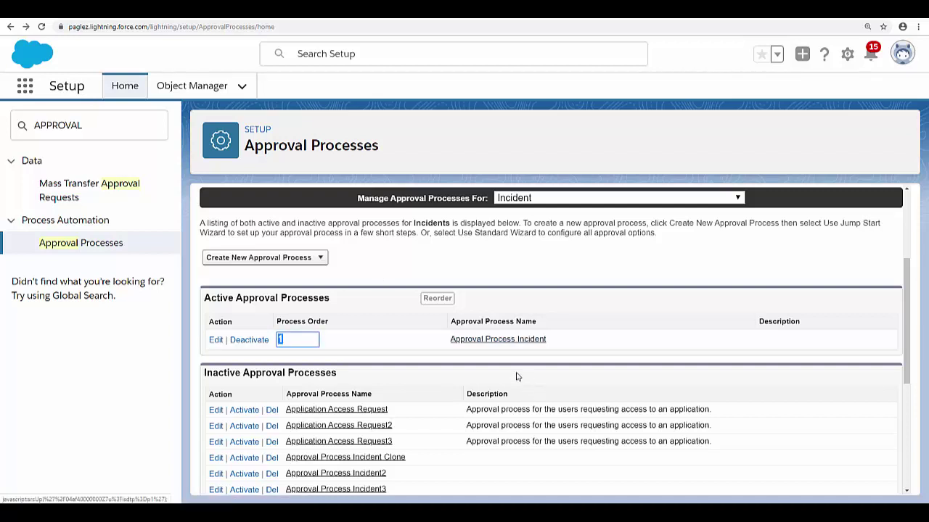
pyautogui.click(491, 340)
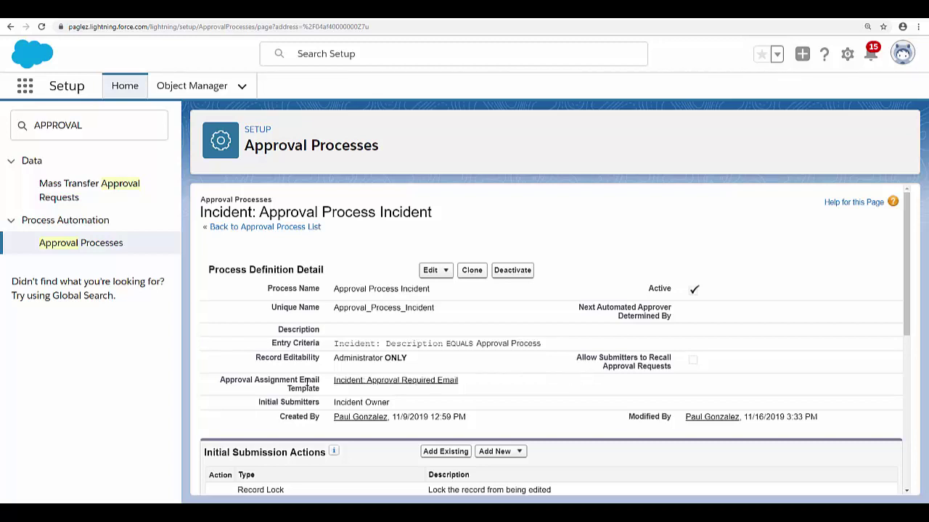
pyautogui.click(346, 382)
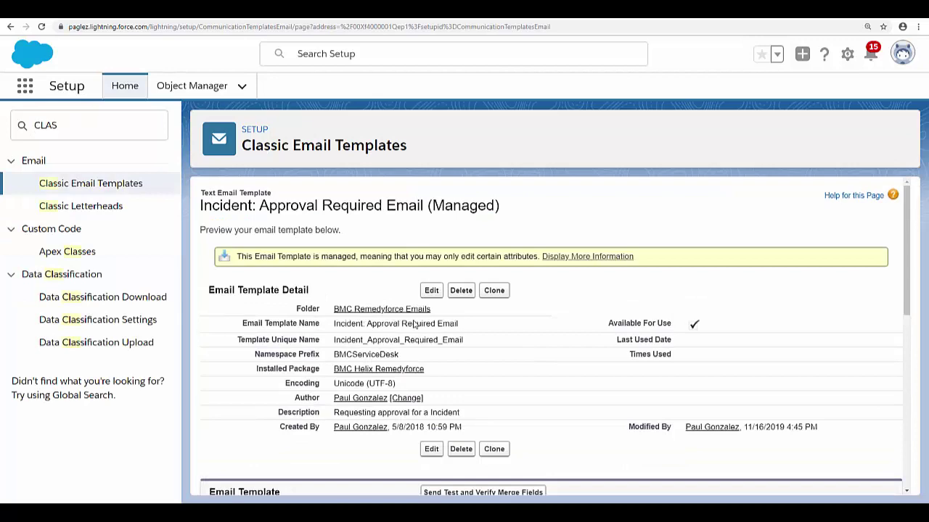
pyautogui.scroll(-3, 414, 324)
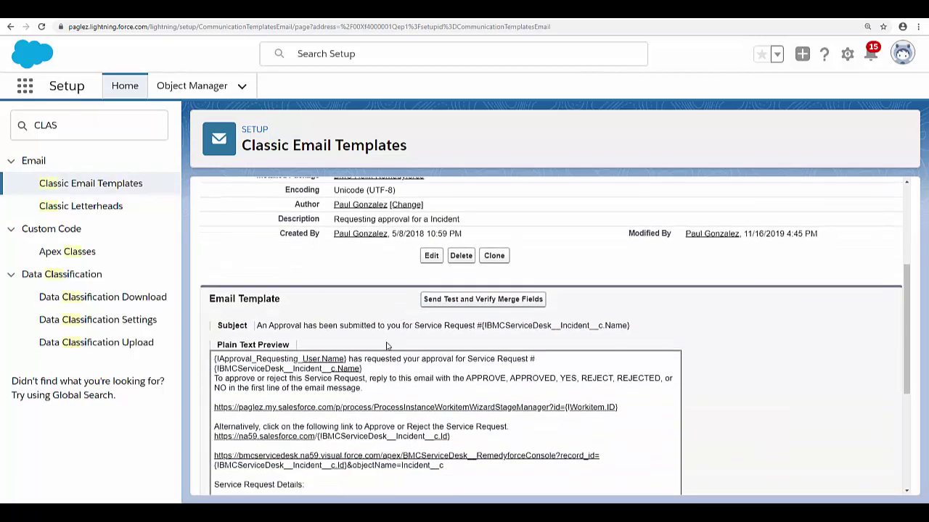
pyautogui.scroll(-1, 399, 372)
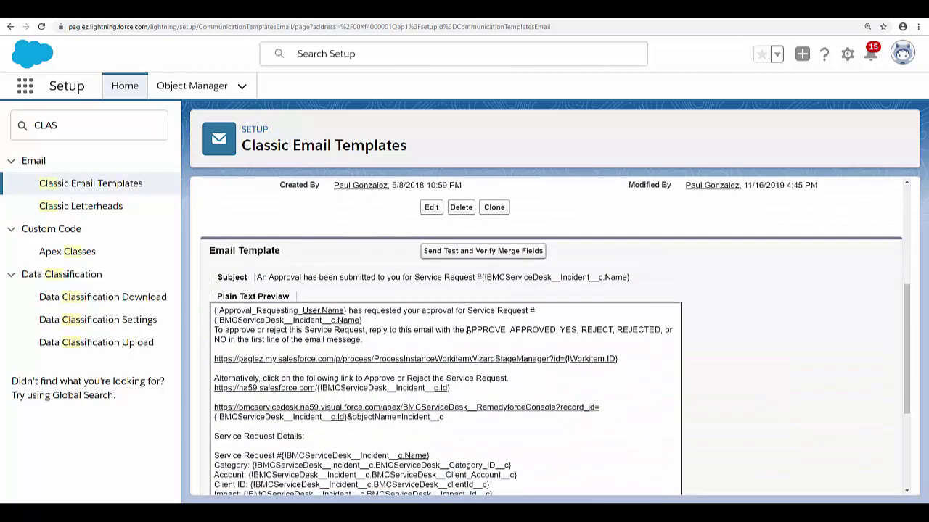
pyautogui.moveTo(467, 330); pyautogui.dragTo(518, 341)
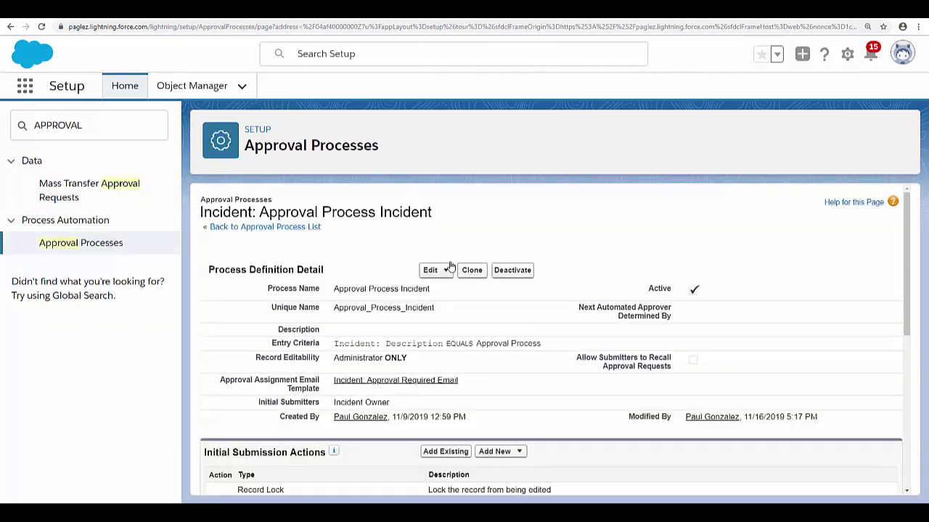
pyautogui.scroll(-5, 450, 267)
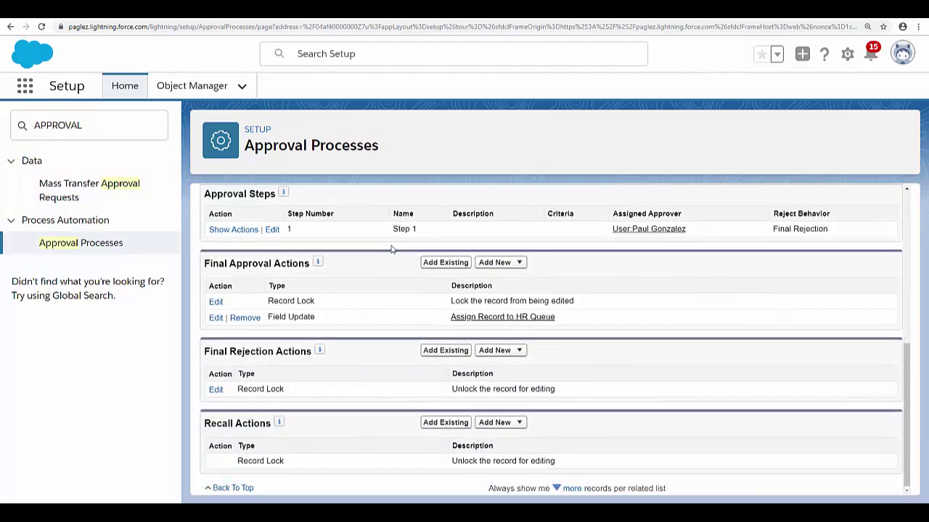
pyautogui.scroll(1, 391, 249)
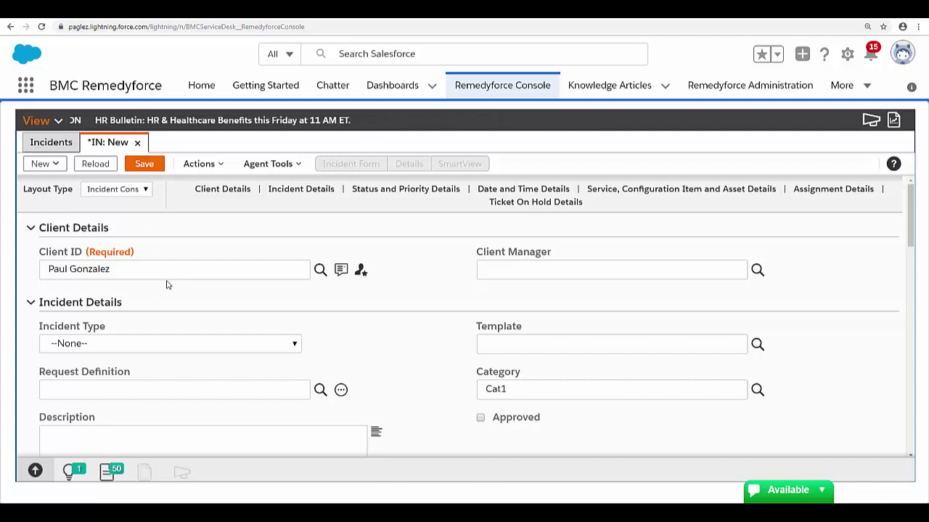
# Step: Save the new incident with the description "Approval Process" and submit it for approval
pyautogui.scroll(-2, 167, 279)
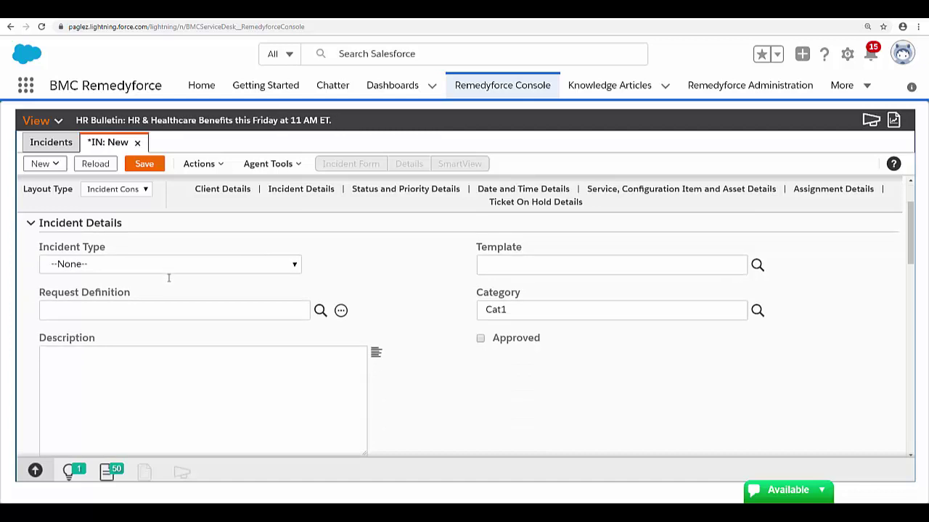
pyautogui.click(74, 339)
pyautogui.write('Approval Process')
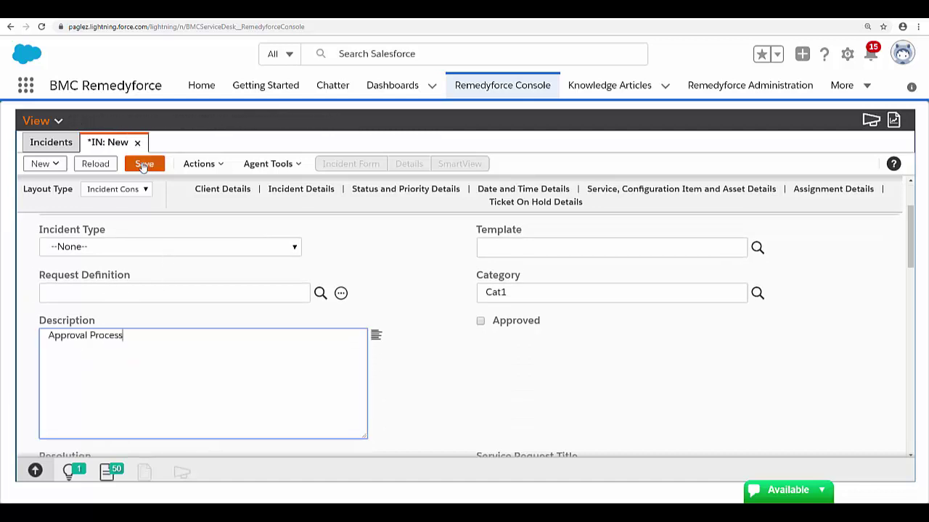
pyautogui.click(145, 164)
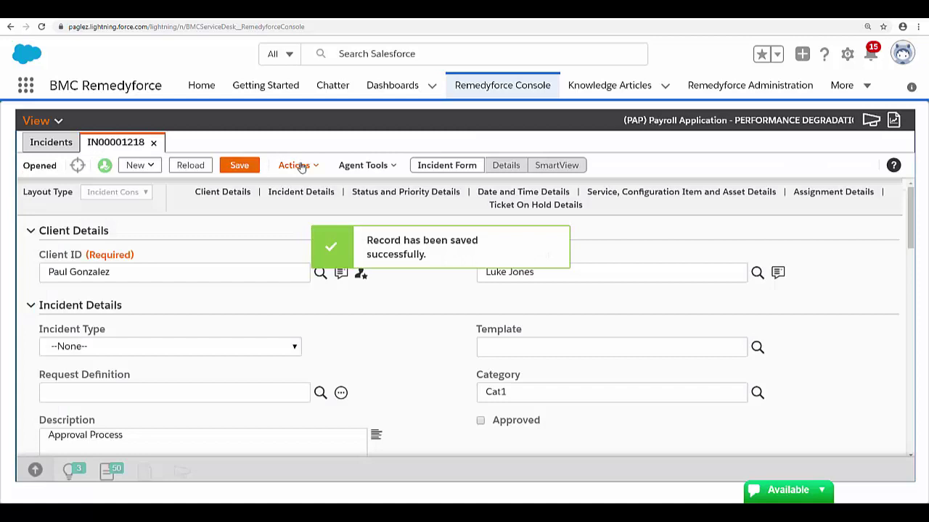
pyautogui.click(309, 167)
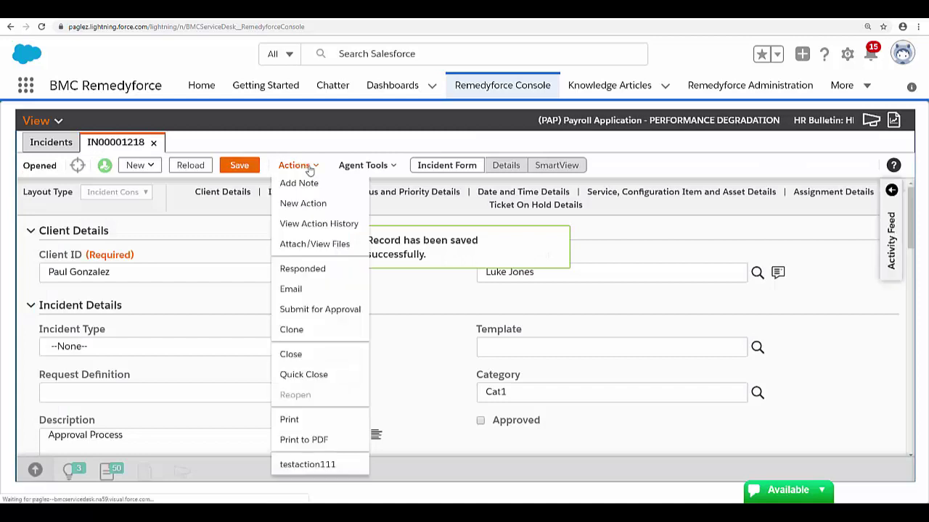
pyautogui.click(323, 309)
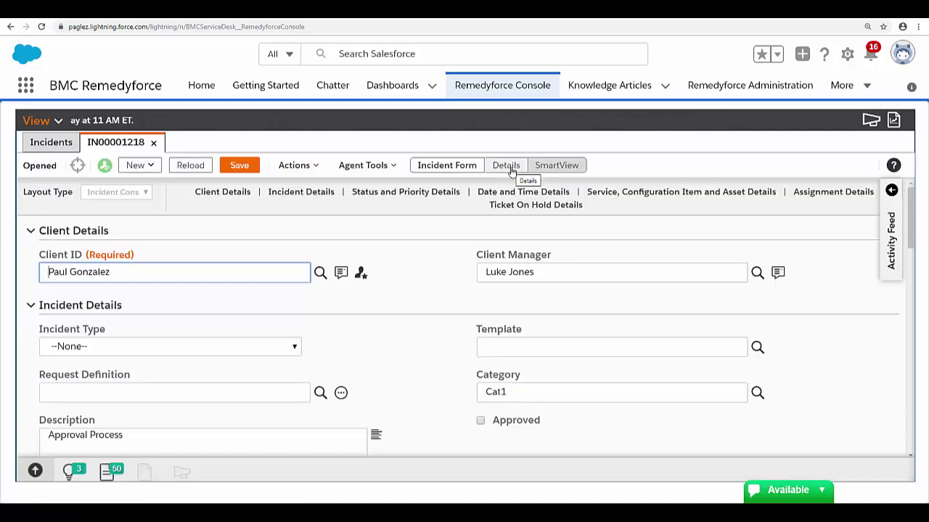
# Step: Open the submitted incident's details and look through its related lists
pyautogui.click(513, 168)
pyautogui.scroll(-5, 502, 275)
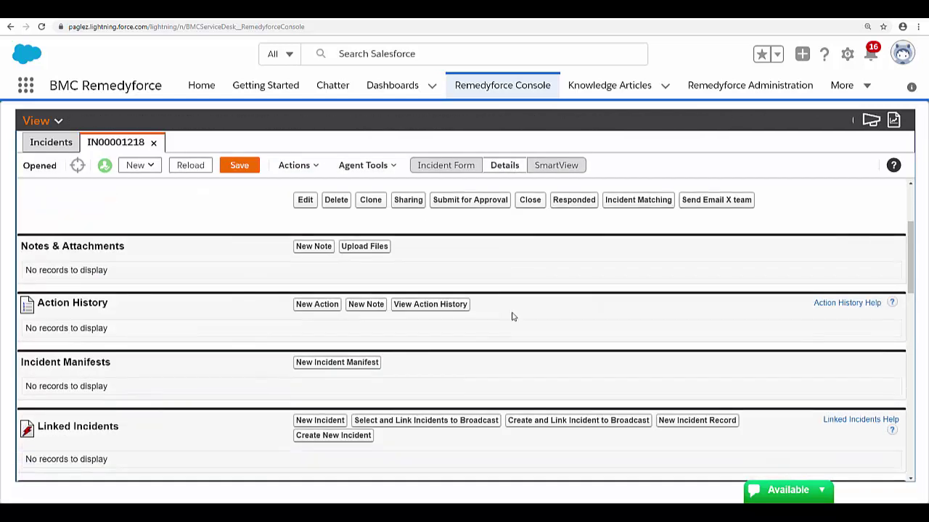
pyautogui.scroll(-1, 266, 229)
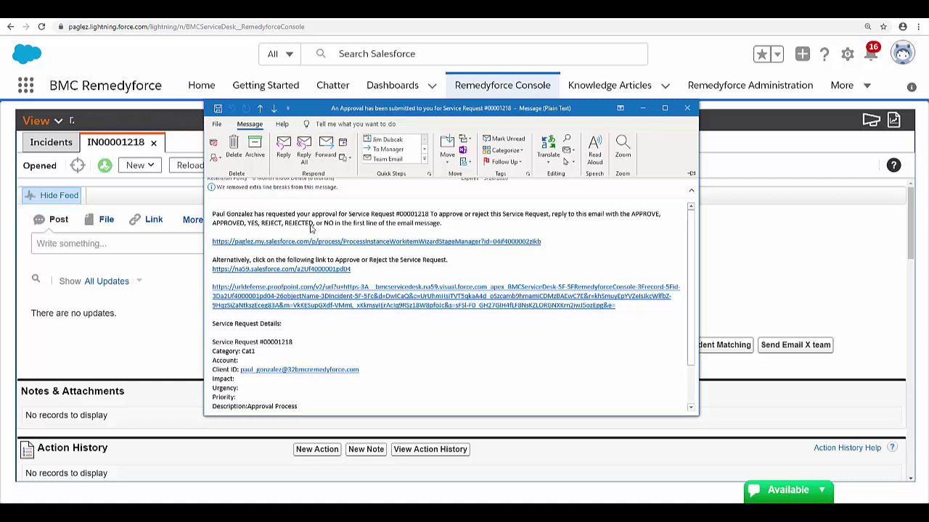
# Step: In Outlook, reply to the approval request email with APPROVE on the first line and "I provide my approval" on the second, and send it
pyautogui.click(302, 161)
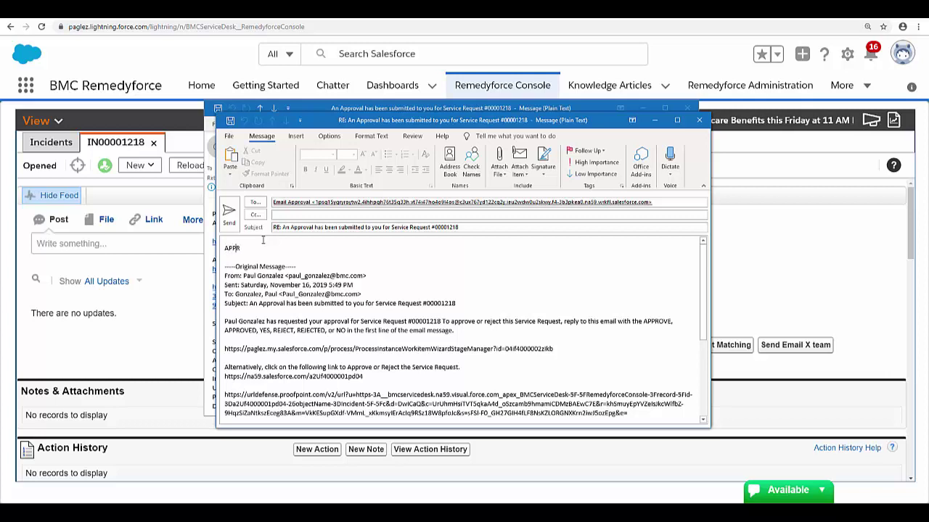
pyautogui.write('OVE')
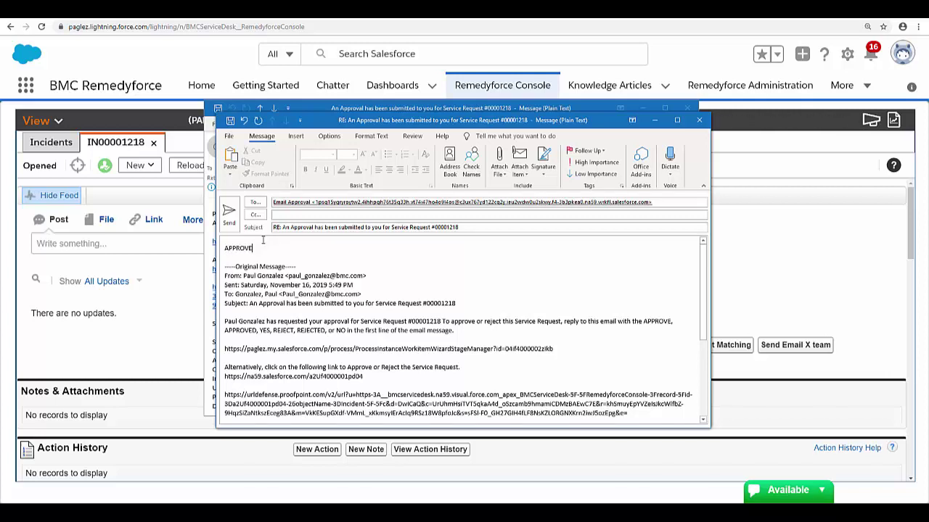
pyautogui.press('Return')
pyautogui.write('I provide my approval')
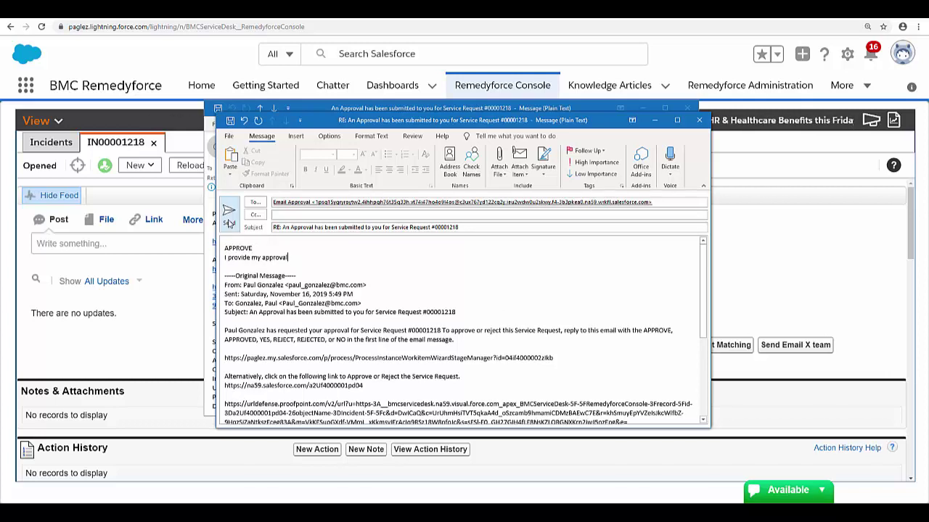
pyautogui.click(228, 222)
# Step: Check the incident's Approval History, reload the record and check the overall approval status again
pyautogui.scroll(-5, 280, 263)
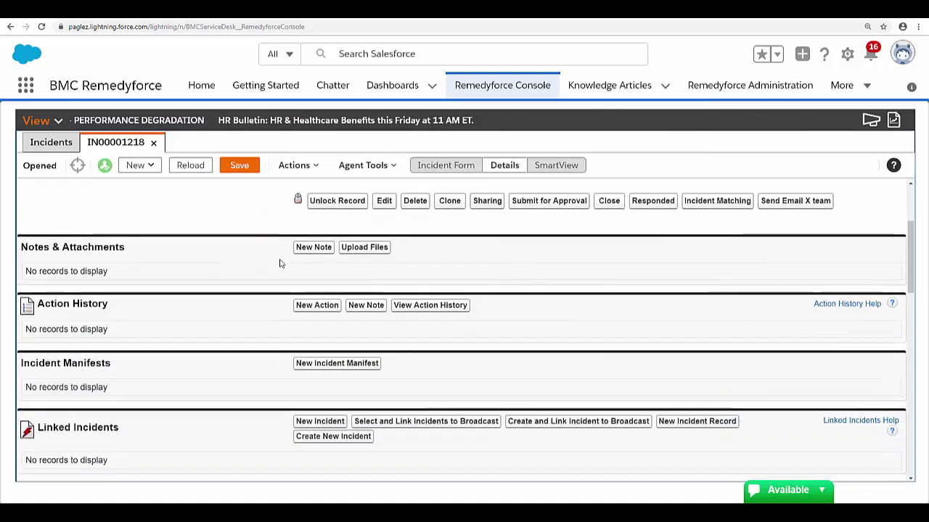
pyautogui.scroll(-5, 280, 264)
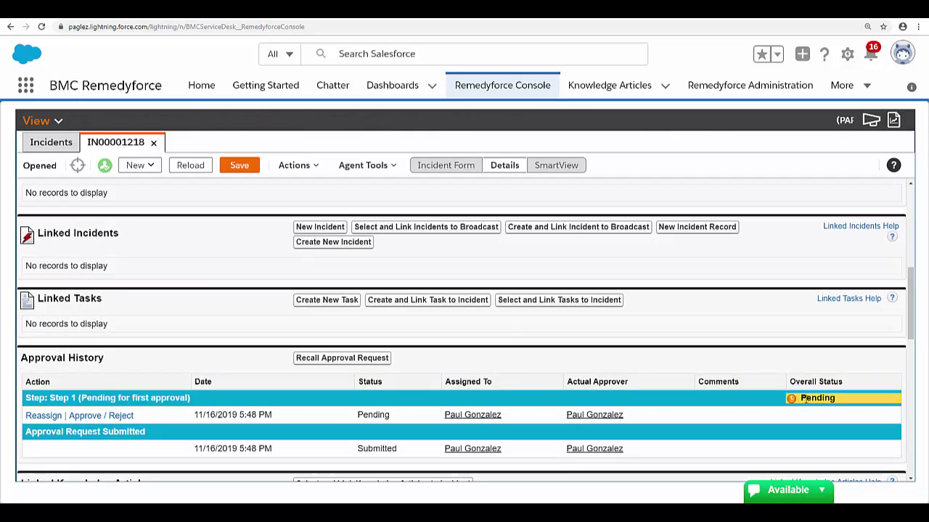
pyautogui.click(191, 165)
pyautogui.scroll(-4, 365, 327)
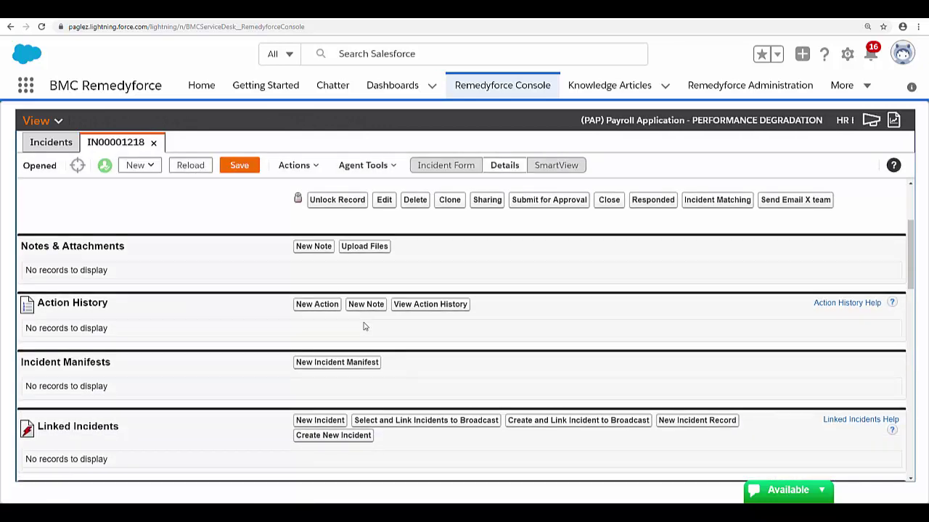
pyautogui.scroll(-7, 365, 326)
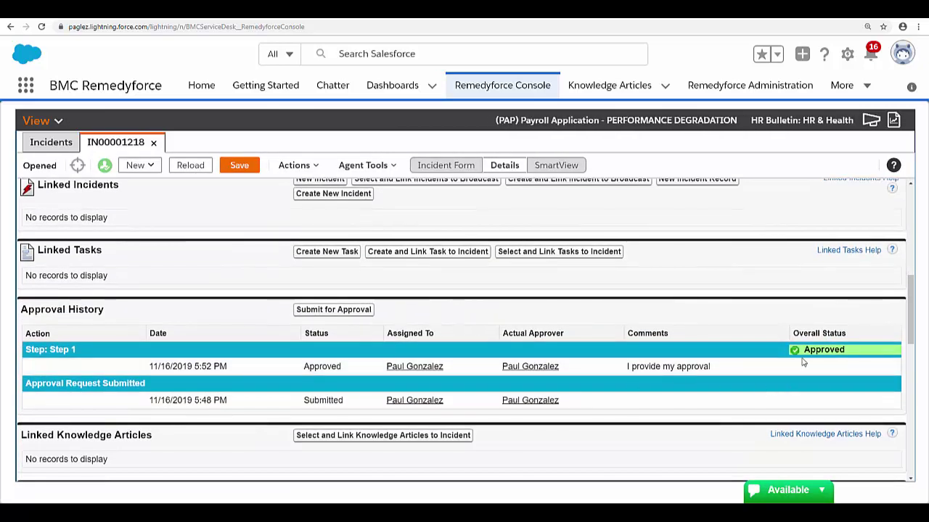